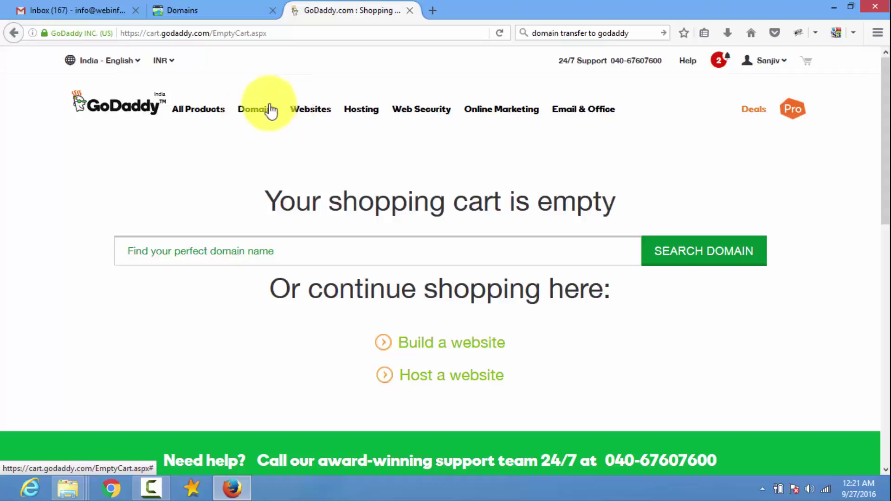
Step: Go to GoDaddy's Domain Transfer page and highlight the Rs 559.00 starting price
{"action": "mouse_move", "coordinate": [264, 114]}
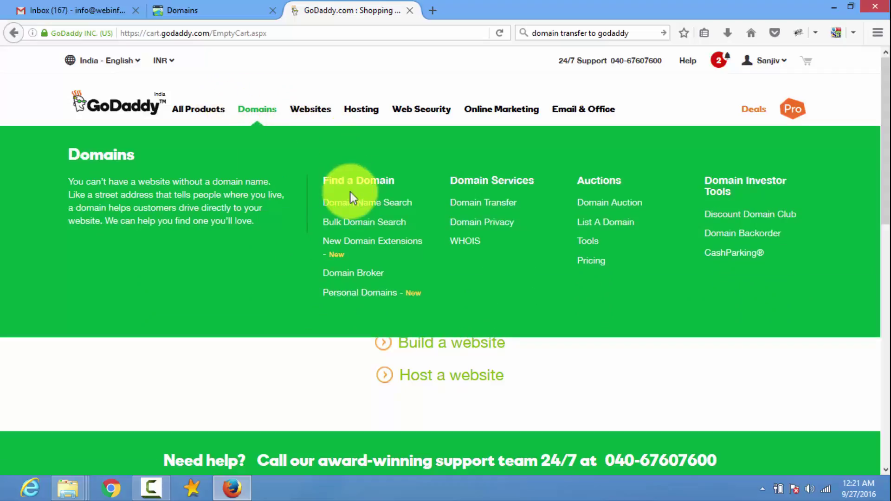
{"action": "left_click", "coordinate": [474, 210]}
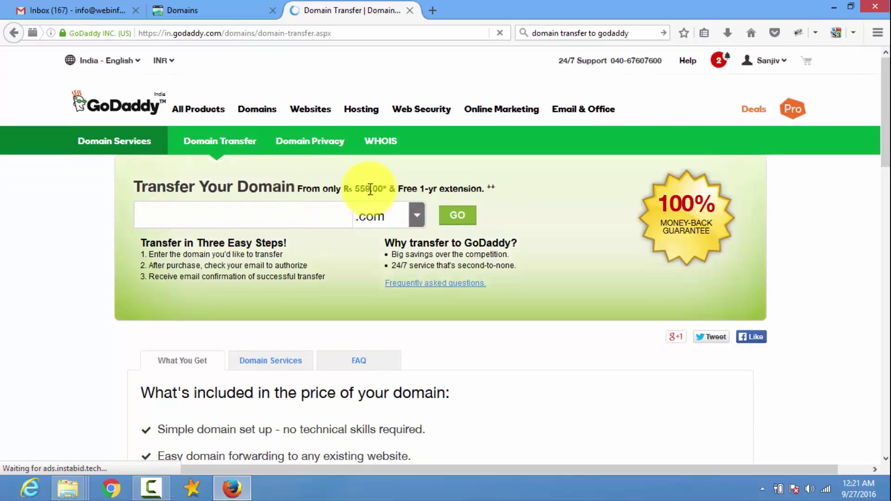
{"action": "left_click_drag", "start_coordinate": [301, 189], "coordinate": [483, 188]}
{"action": "left_click", "coordinate": [417, 189]}
{"action": "left_click", "coordinate": [567, 275]}
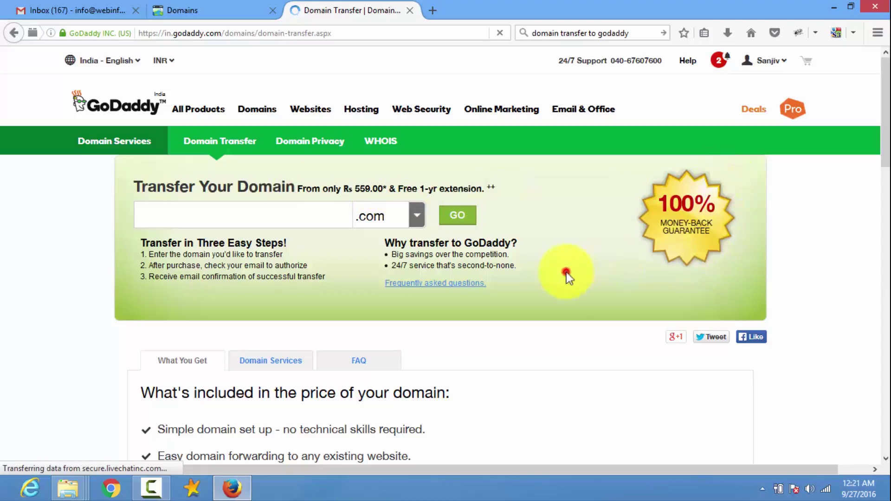
Step: Check whether 'webinfoways' is available for transfer
{"action": "left_click", "coordinate": [278, 215]}
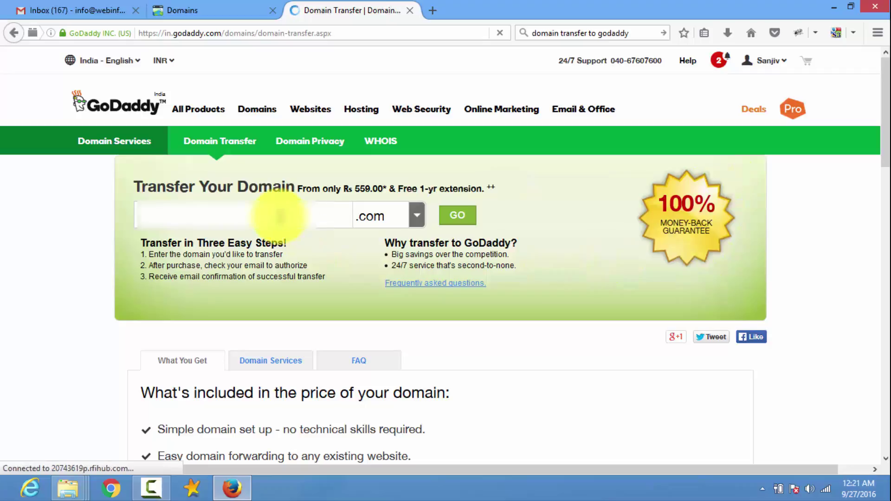
{"action": "type", "text": "webinfoway"}
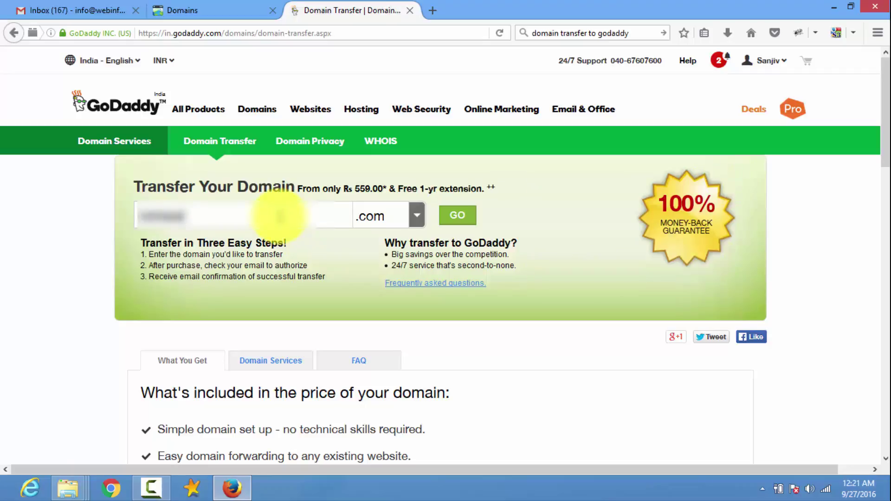
{"action": "type", "text": "s"}
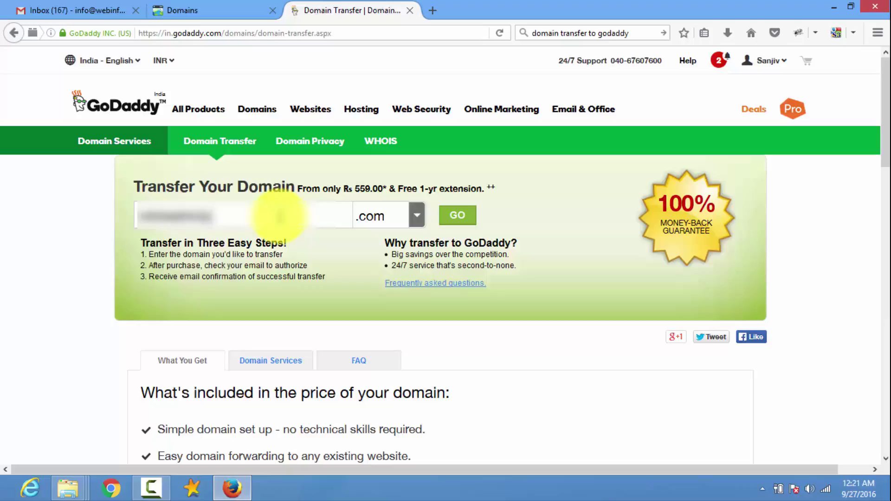
{"action": "left_click", "coordinate": [454, 218]}
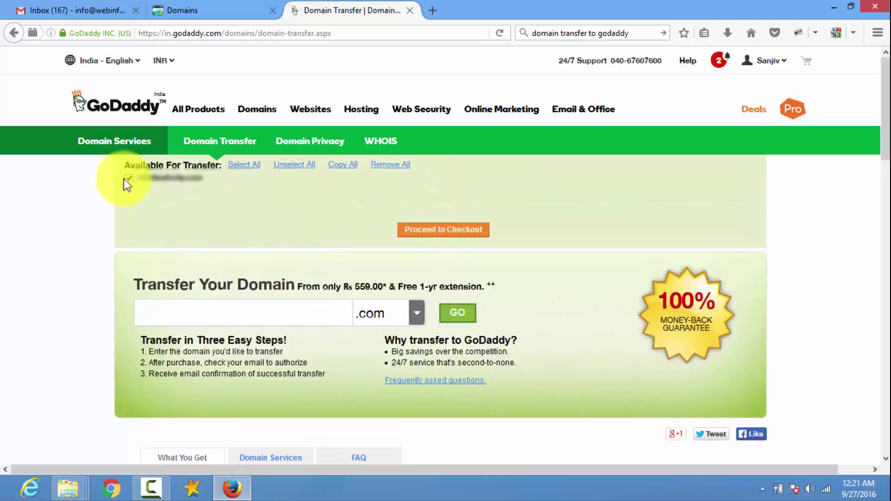
Step: Check out the ticked domain and pay INR 571.00 with the Jio Money wallet
{"action": "left_click", "coordinate": [461, 235]}
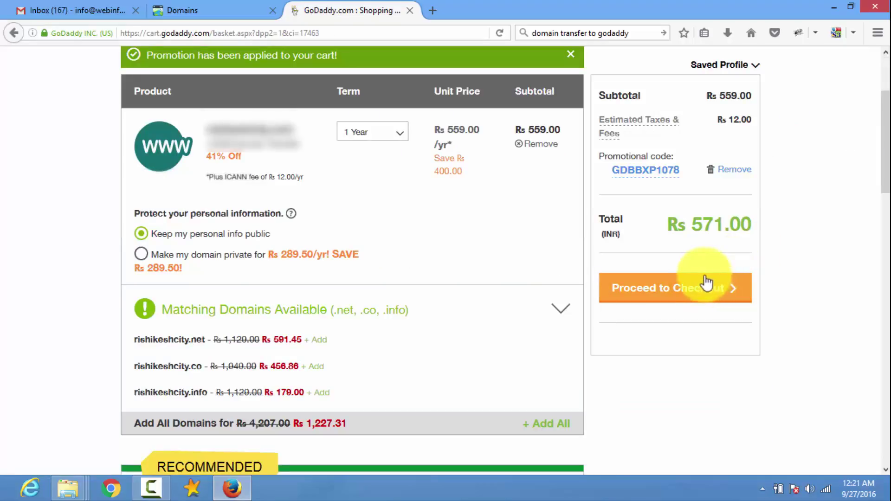
{"action": "left_click", "coordinate": [707, 282]}
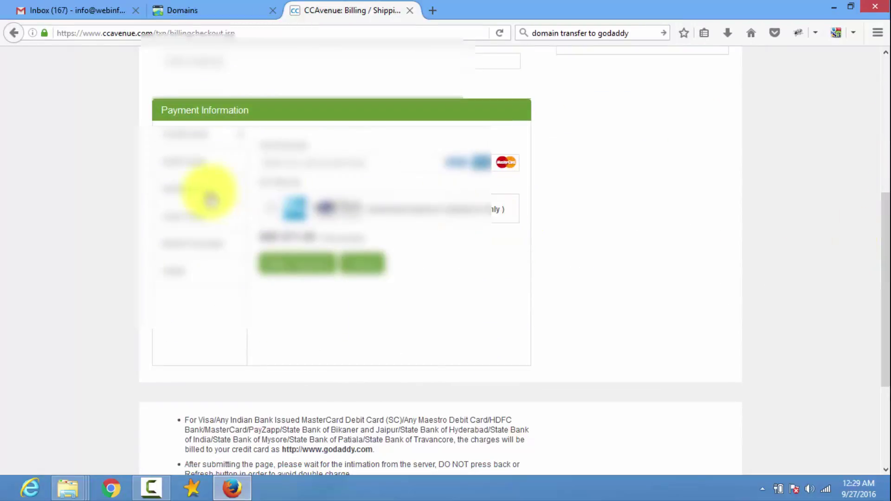
{"action": "left_click", "coordinate": [187, 275]}
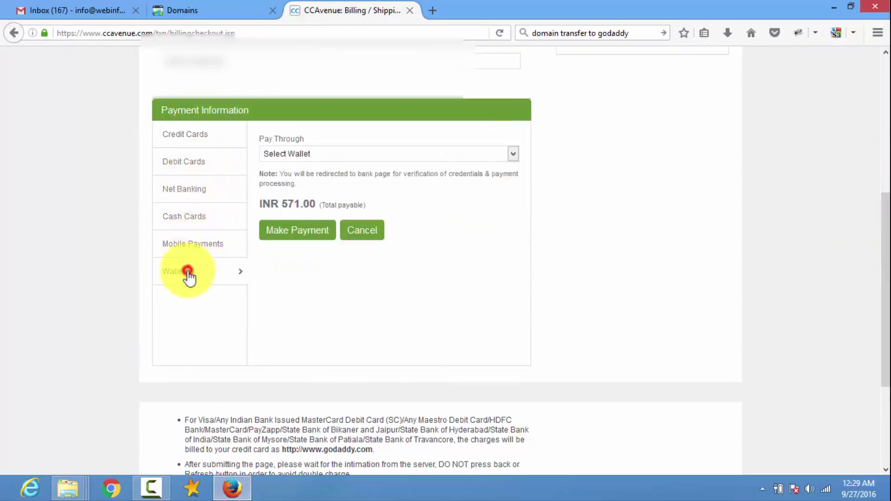
{"action": "left_click", "coordinate": [375, 155]}
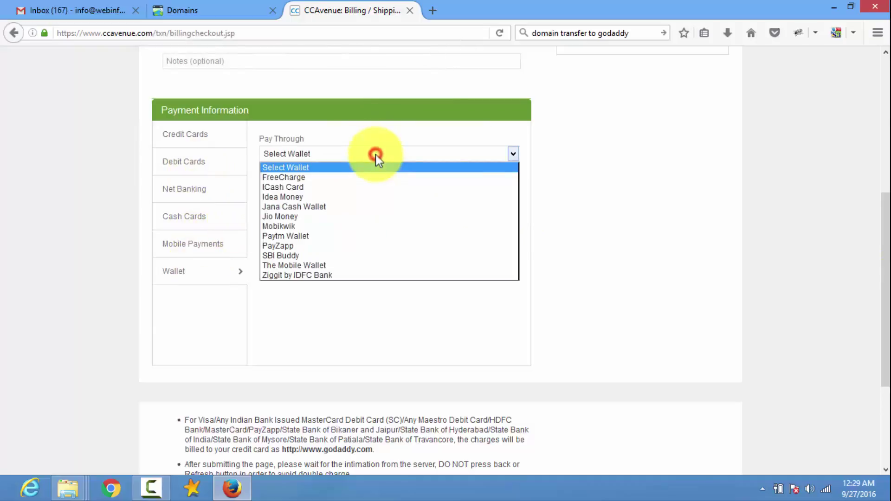
{"action": "left_click", "coordinate": [295, 217]}
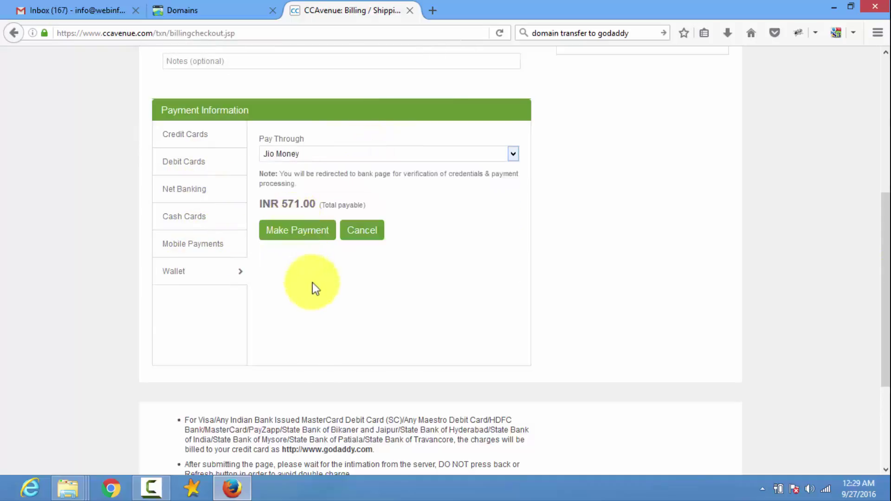
{"action": "left_click", "coordinate": [297, 230]}
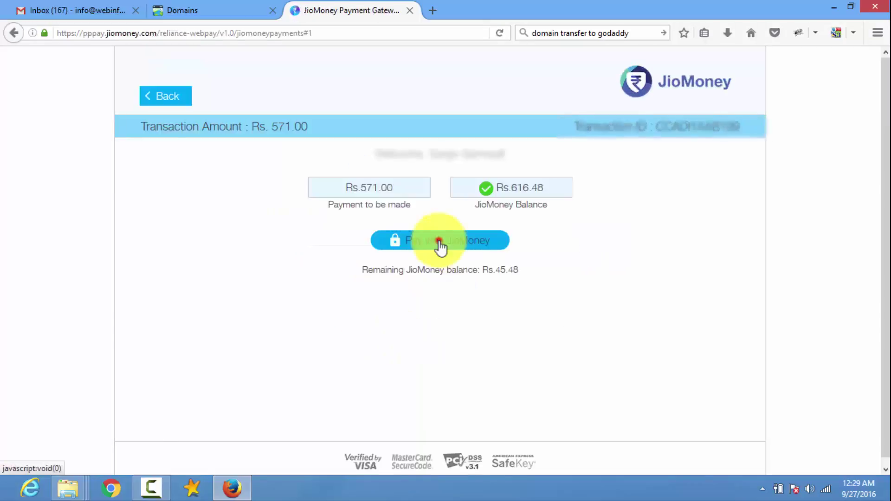
Step: Confirm the JioMoney payment, then open the Domains menu in GoDaddy's domain manager
{"action": "left_click", "coordinate": [438, 240]}
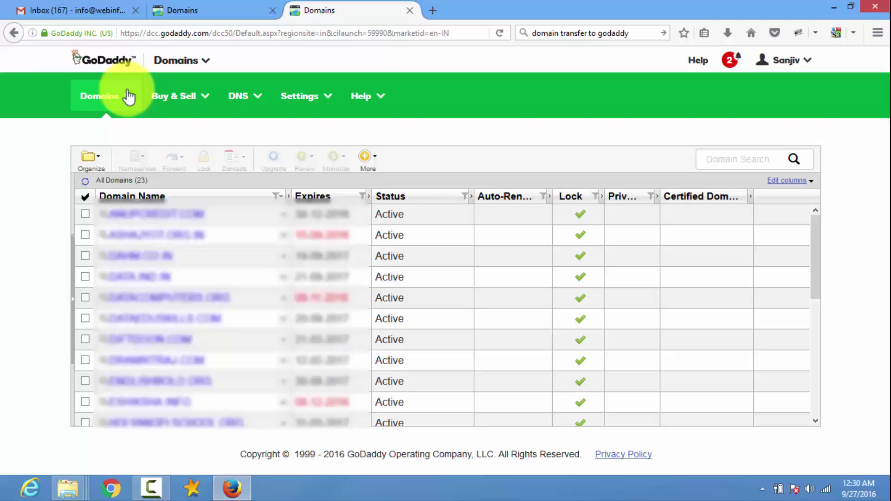
{"action": "left_click", "coordinate": [130, 99]}
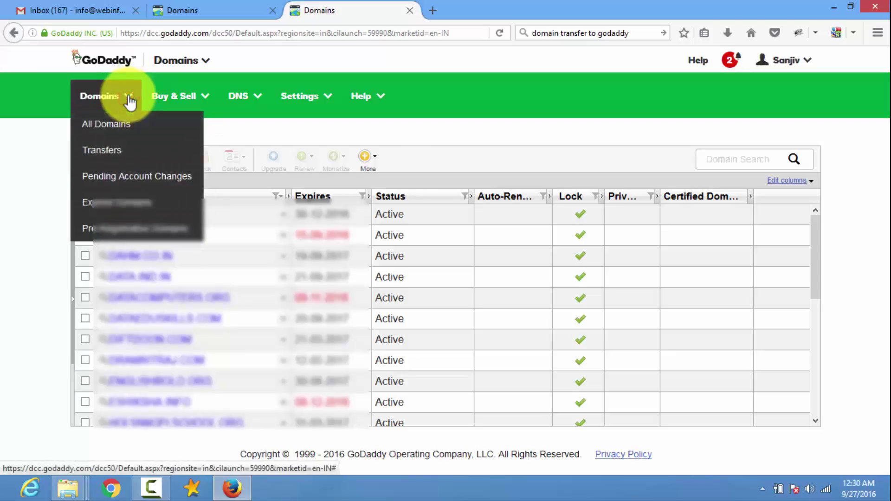
Step: Under Domains > Transfers, tick the pending domain and open the Add Transfer Codes form
{"action": "left_click", "coordinate": [103, 151]}
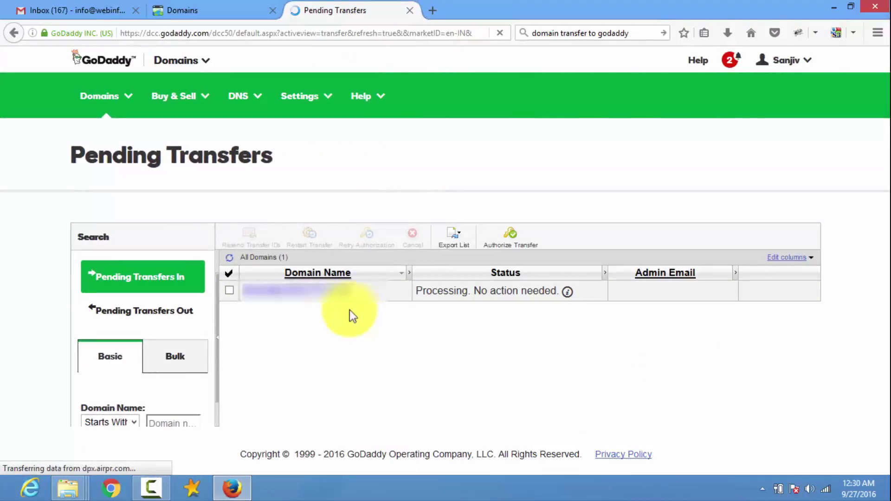
{"action": "left_click", "coordinate": [229, 290]}
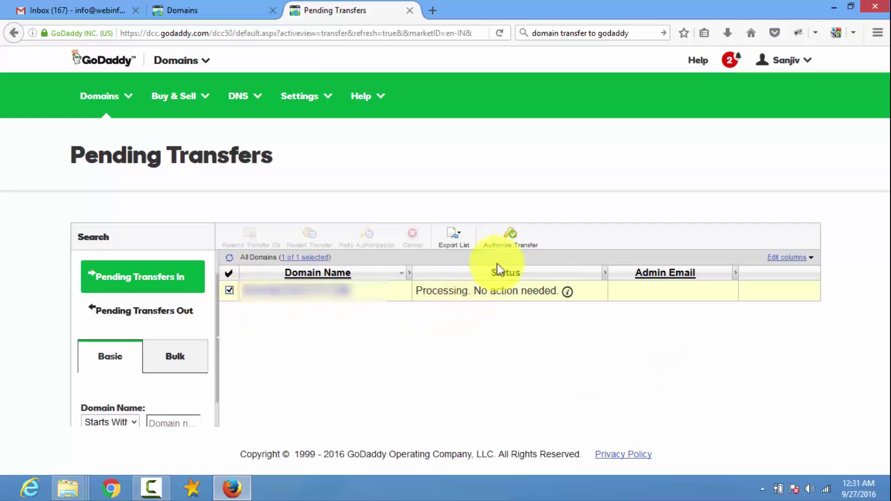
{"action": "left_click", "coordinate": [511, 239]}
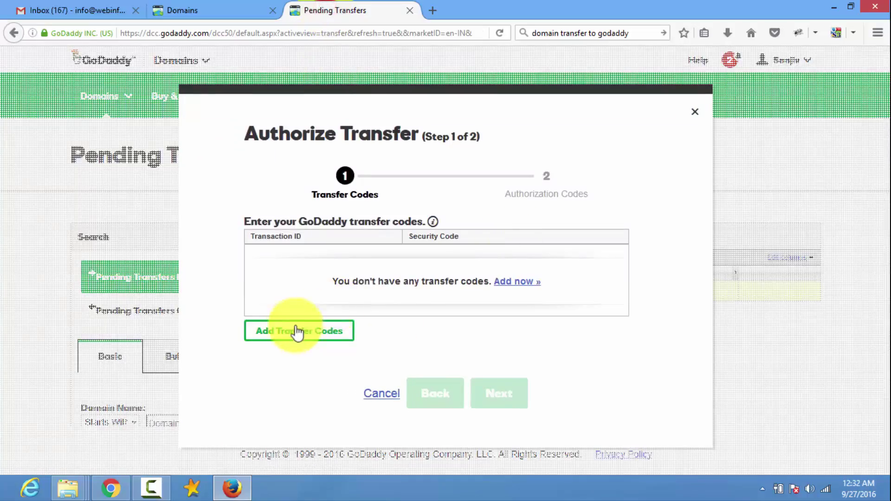
{"action": "left_click", "coordinate": [297, 331]}
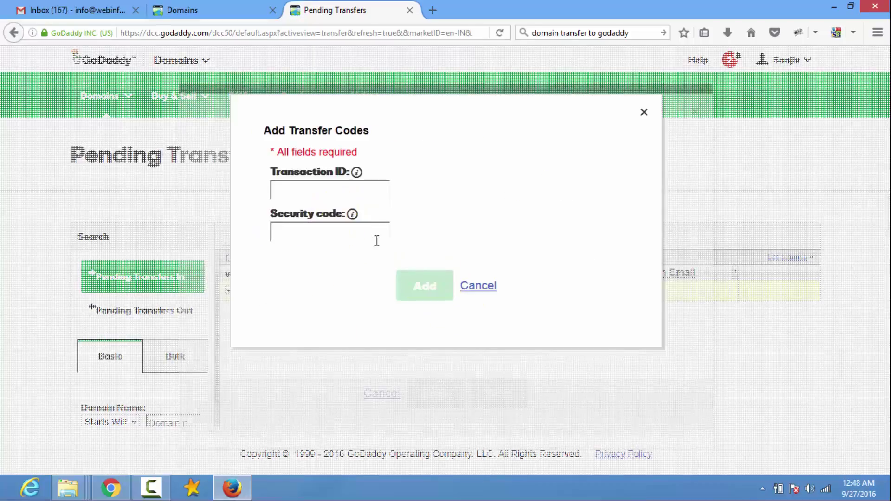
{"action": "left_click", "coordinate": [356, 173]}
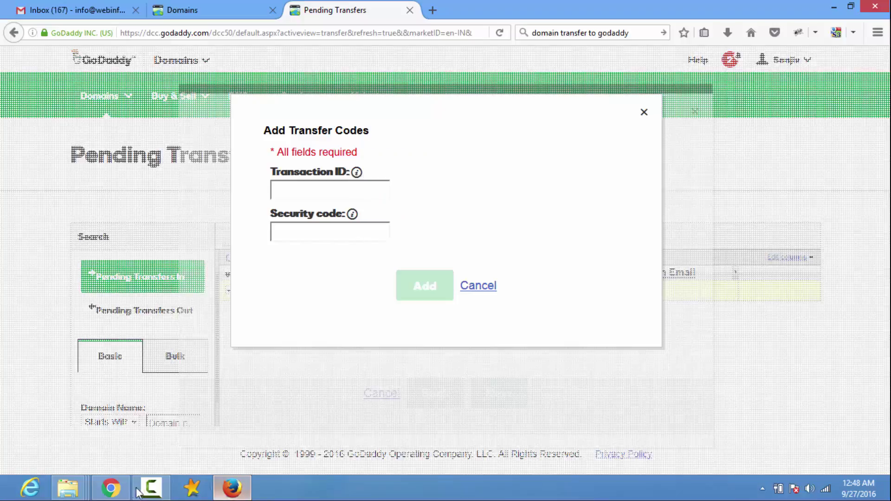
Step: Open GoDaddy's Action Needed email in Gmail and select its Transaction ID
{"action": "left_click", "coordinate": [110, 488]}
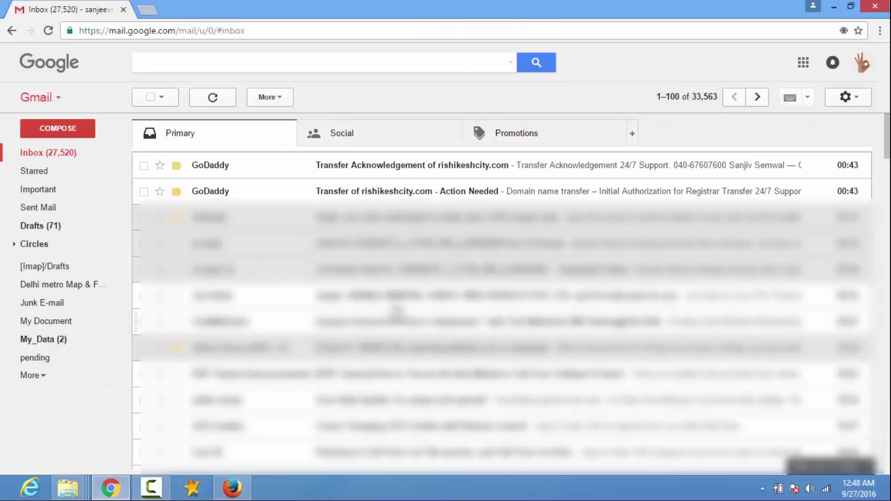
{"action": "left_click", "coordinate": [387, 192]}
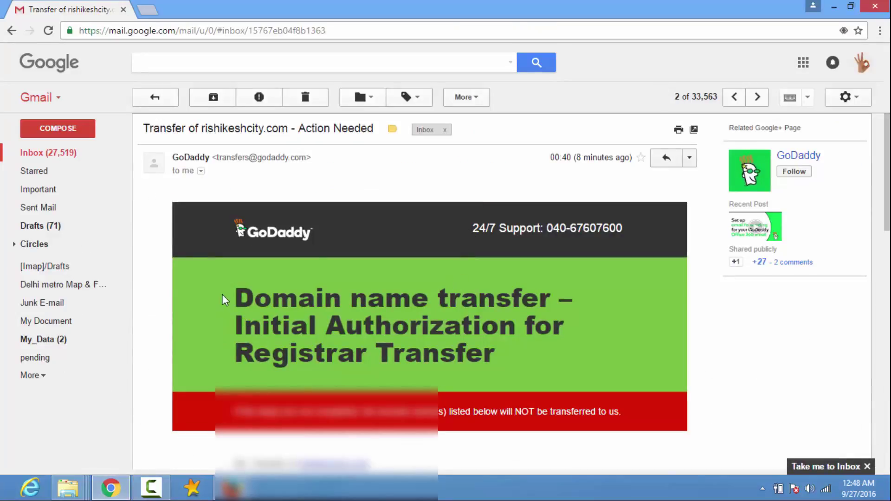
{"action": "left_click_drag", "start_coordinate": [222, 294], "coordinate": [520, 372]}
{"action": "left_click", "coordinate": [520, 372]}
{"action": "scroll", "coordinate": [510, 292], "scroll_direction": "down", "scroll_amount": 3}
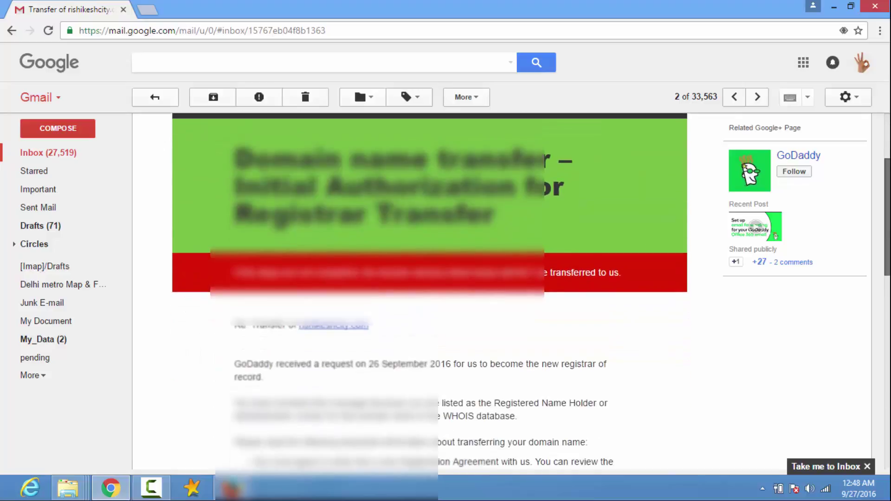
{"action": "scroll", "coordinate": [511, 292], "scroll_direction": "down", "scroll_amount": 5}
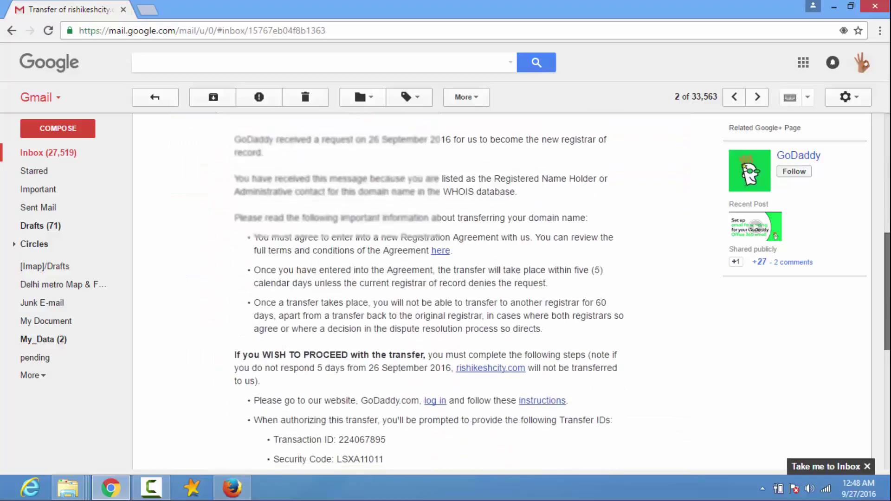
{"action": "scroll", "coordinate": [889, 376], "scroll_direction": "down", "scroll_amount": 3}
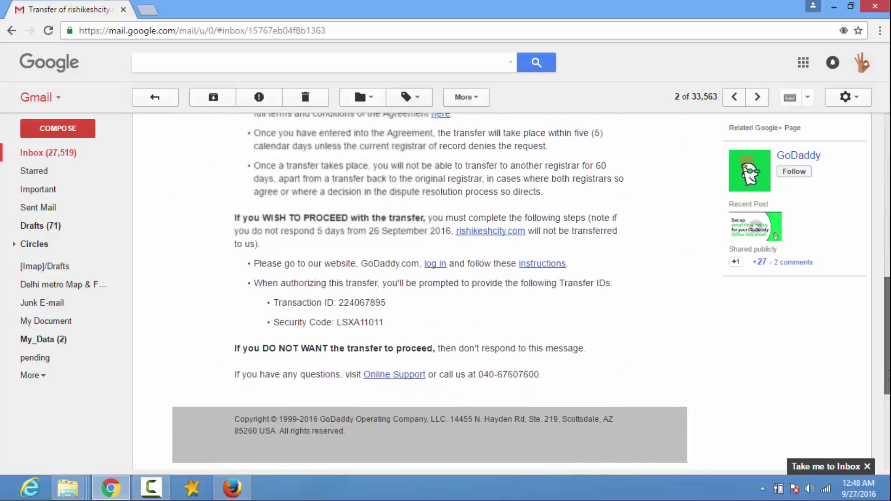
{"action": "scroll", "coordinate": [889, 376], "scroll_direction": "up", "scroll_amount": 2}
{"action": "double_click", "coordinate": [378, 383]}
{"action": "key", "text": "ctrl+c"}
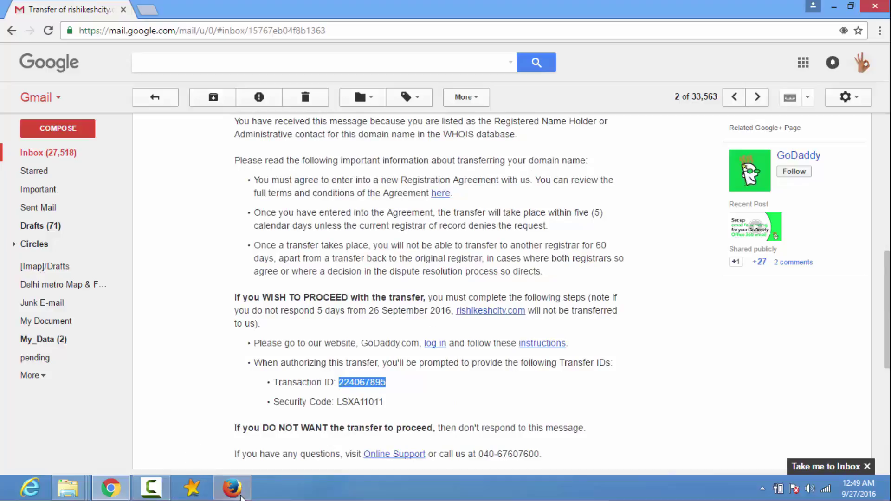
Step: Paste the emailed Transaction ID and Security Code into GoDaddy's form and add them
{"action": "left_click", "coordinate": [232, 487]}
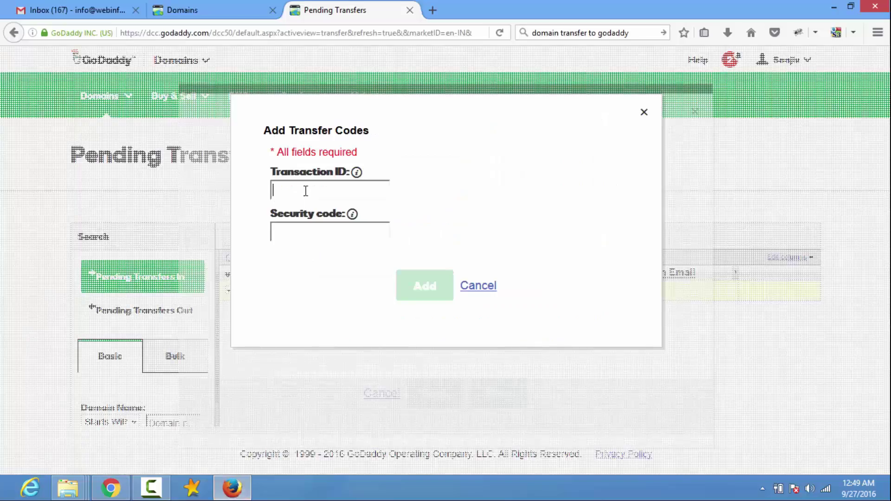
{"action": "key", "text": "ctrl+v"}
{"action": "left_click", "coordinate": [114, 489]}
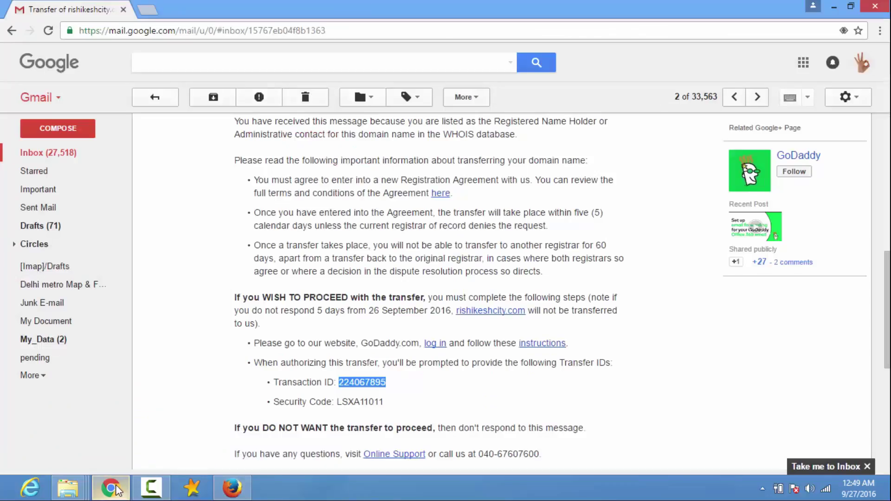
{"action": "double_click", "coordinate": [366, 401]}
{"action": "key", "text": "ctrl+c"}
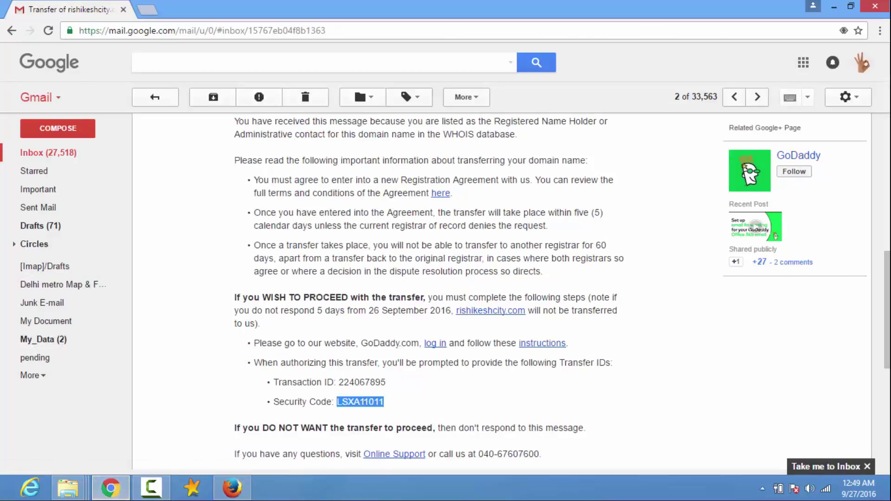
{"action": "left_click", "coordinate": [232, 489]}
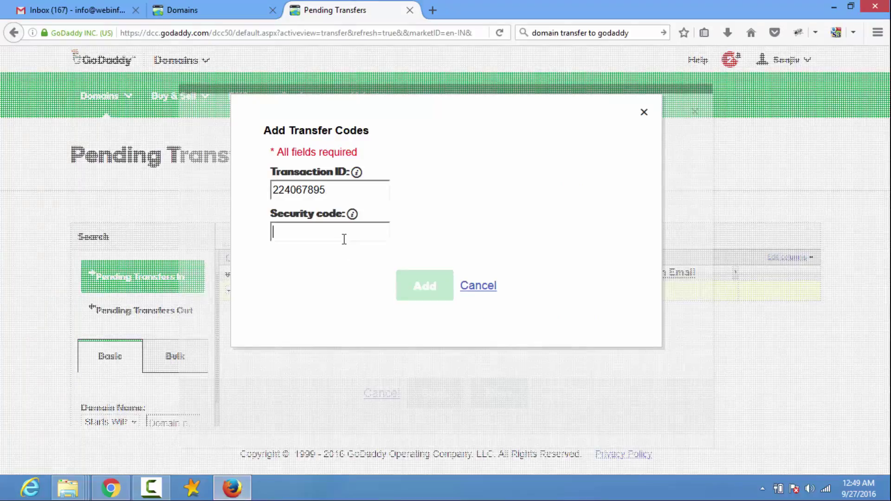
{"action": "key", "text": "ctrl+v"}
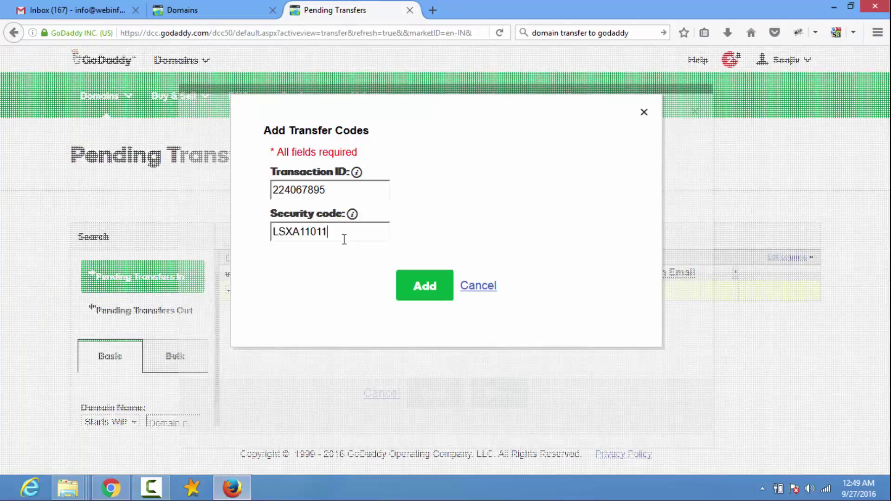
{"action": "left_click", "coordinate": [422, 286]}
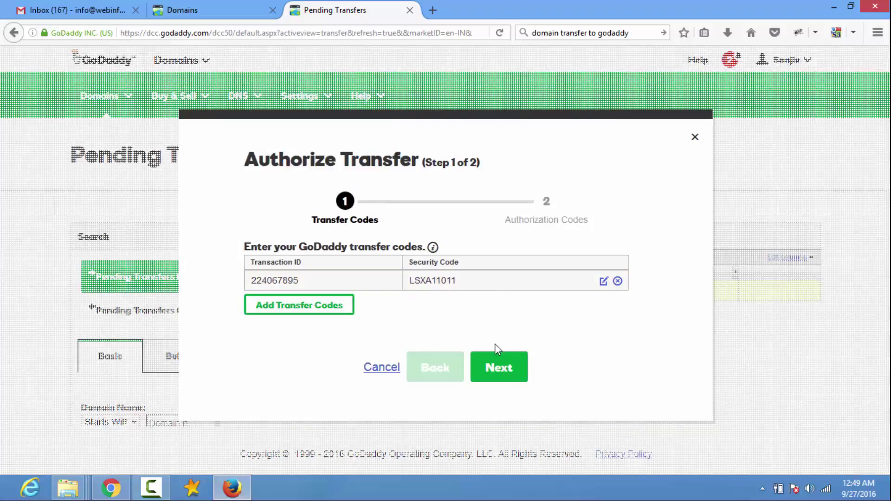
Step: Continue to step 2 and copy the domain's EPP code from the Gmail email
{"action": "left_click", "coordinate": [500, 372]}
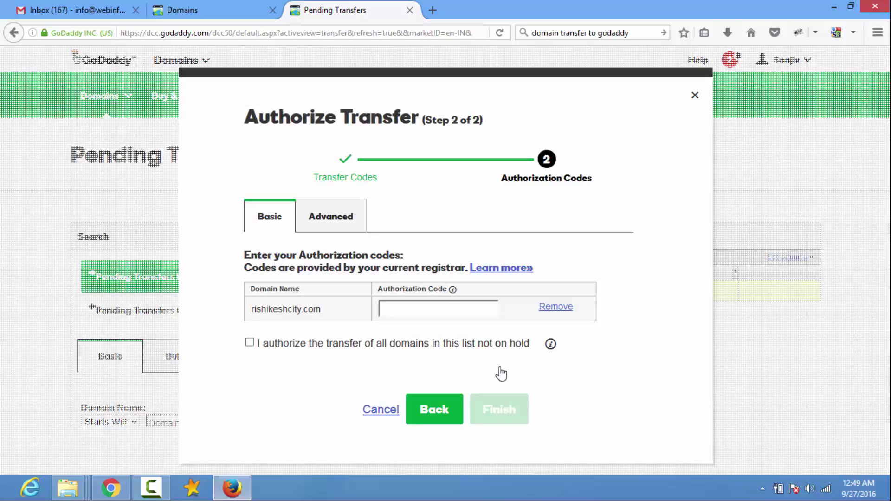
{"action": "mouse_move", "coordinate": [453, 289]}
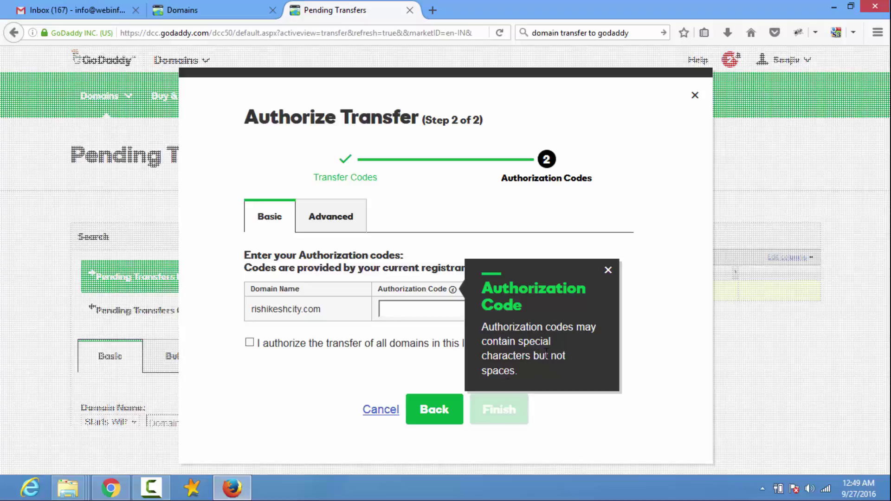
{"action": "left_click", "coordinate": [608, 270]}
{"action": "key", "text": "ctrl+Tab"}
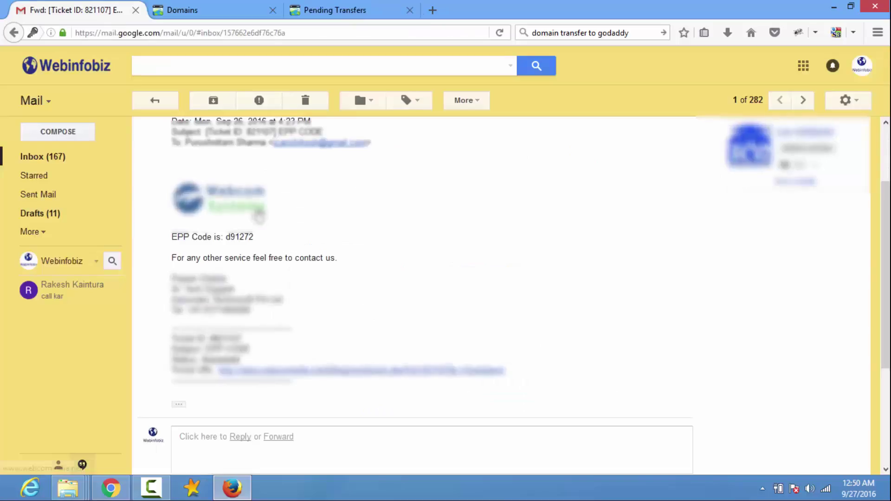
{"action": "double_click", "coordinate": [247, 238]}
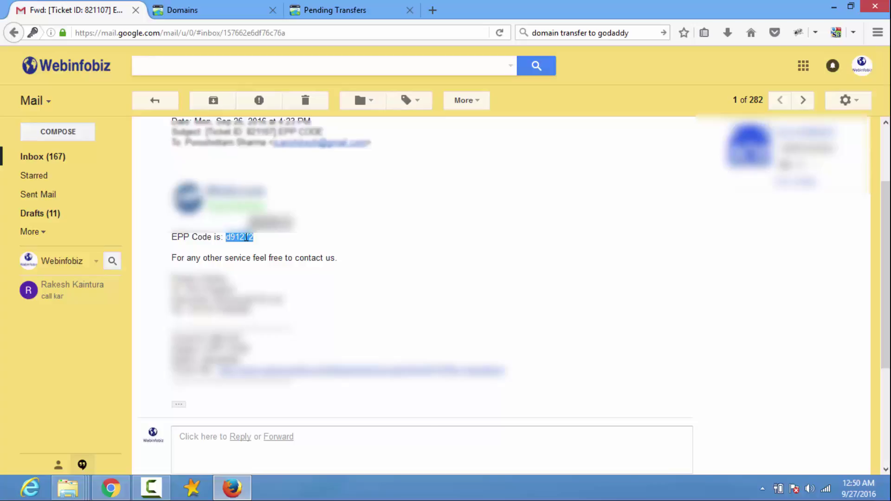
{"action": "right_click", "coordinate": [246, 238]}
{"action": "left_click", "coordinate": [272, 245]}
{"action": "left_click", "coordinate": [174, 239]}
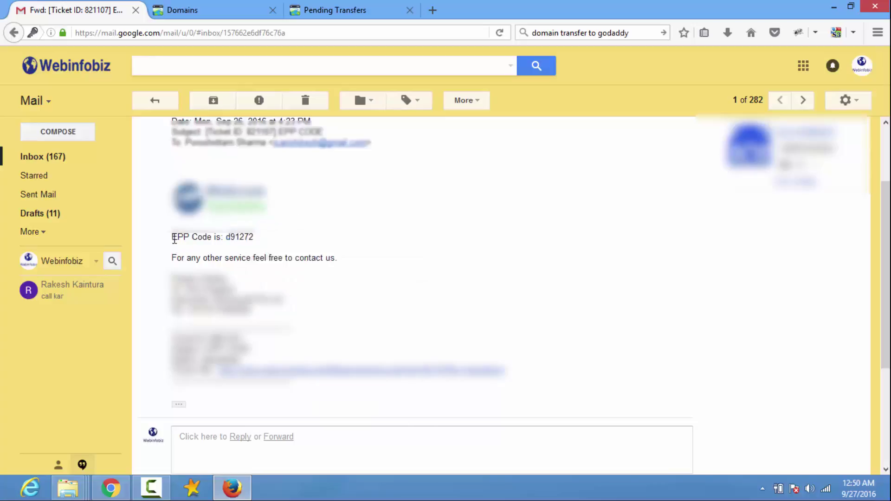
{"action": "left_click_drag", "start_coordinate": [174, 239], "coordinate": [260, 239]}
{"action": "left_click", "coordinate": [235, 239]}
{"action": "double_click", "coordinate": [235, 239]}
Step: Paste the EPP code as the Authorization Code and submit the transfer authorization
{"action": "left_click", "coordinate": [335, 10]}
{"action": "left_click", "coordinate": [423, 308]}
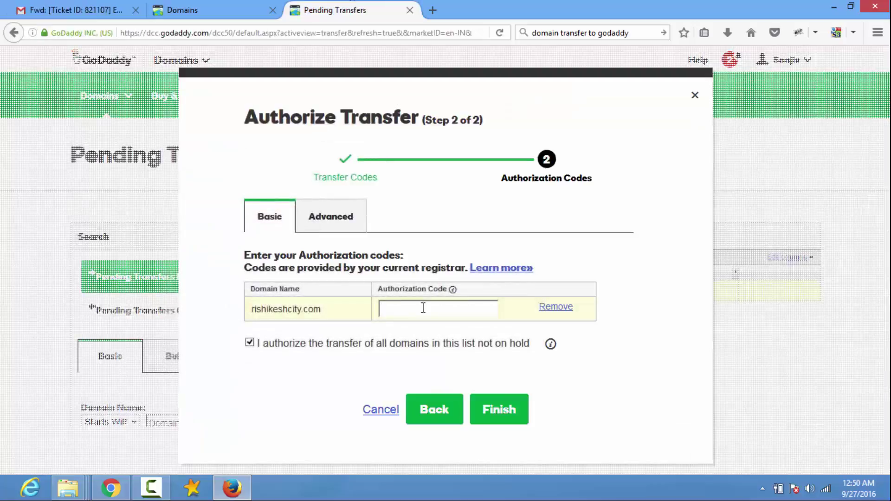
{"action": "key", "text": "ctrl+v"}
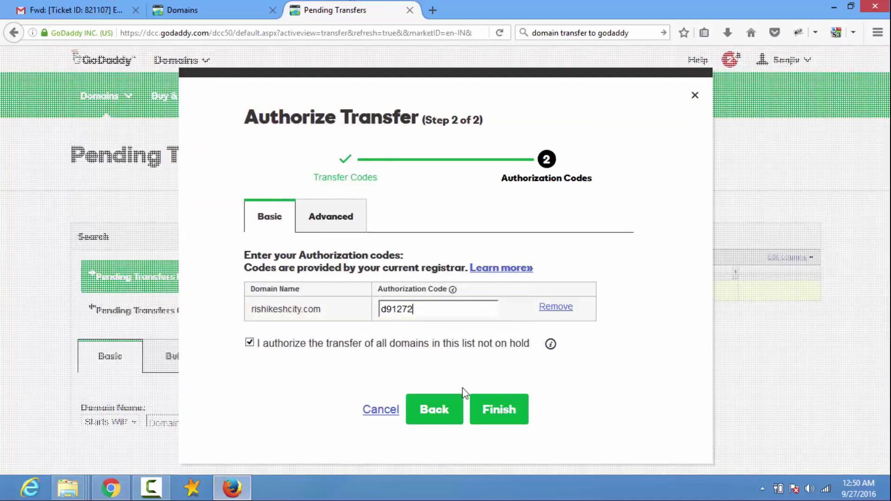
{"action": "left_click", "coordinate": [500, 414]}
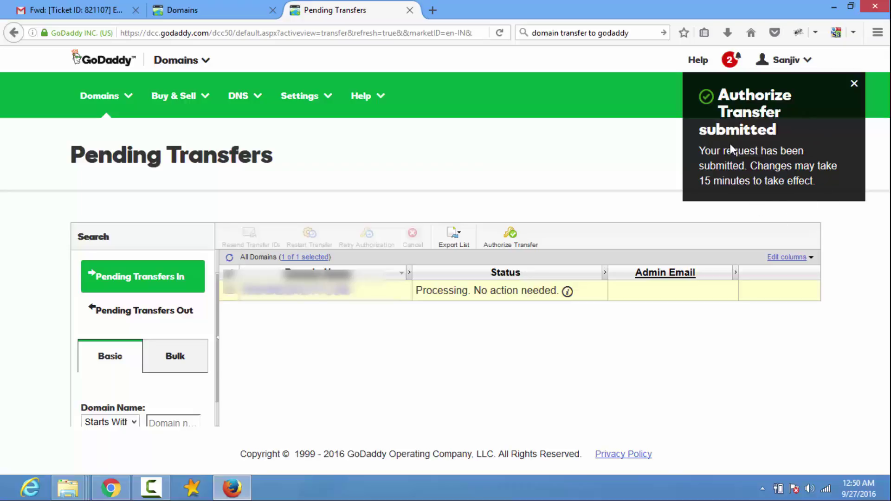
Step: View the pending transfer's Processing status details, then close them
{"action": "left_click", "coordinate": [572, 293]}
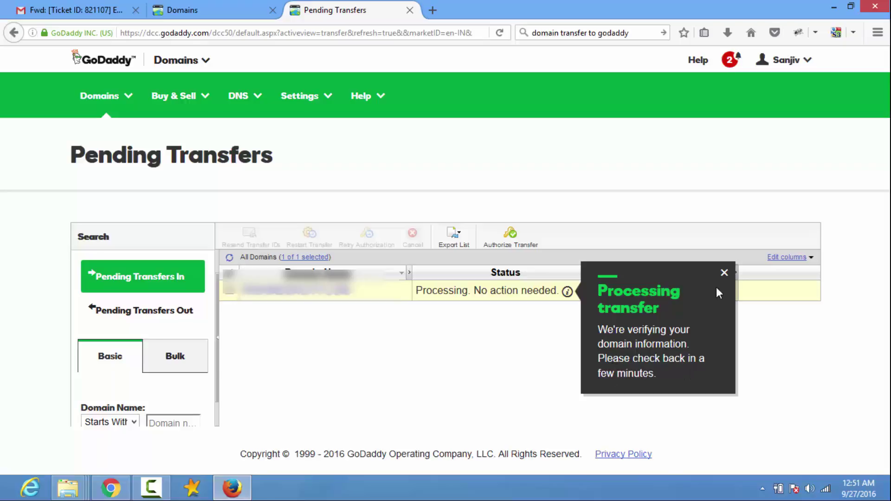
{"action": "left_click", "coordinate": [724, 273]}
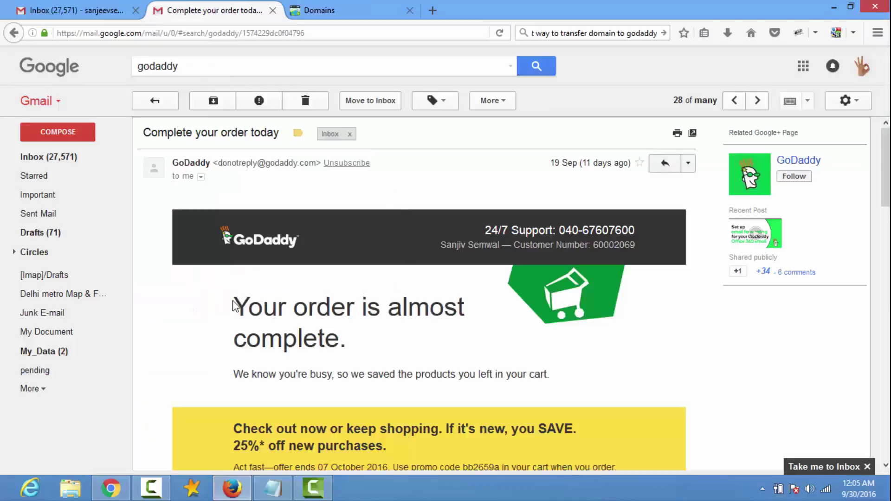
Step: Highlight the headings of GoDaddy's order reminder and transfer-complete confirmation emails
{"action": "left_click_drag", "start_coordinate": [234, 306], "coordinate": [368, 342]}
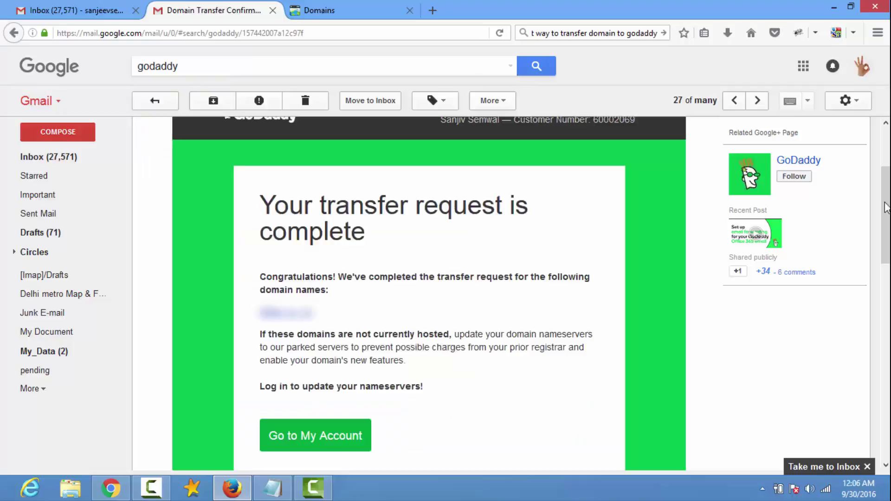
{"action": "left_click_drag", "start_coordinate": [262, 194], "coordinate": [379, 238]}
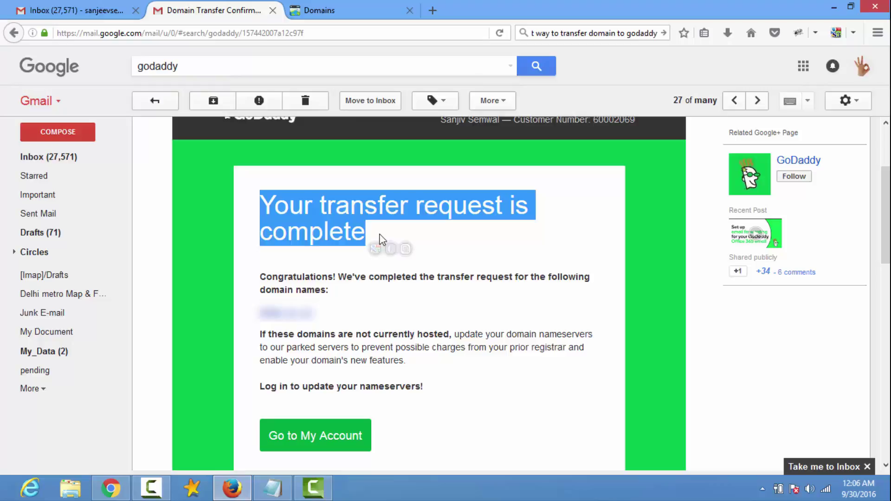
{"action": "left_click", "coordinate": [470, 242]}
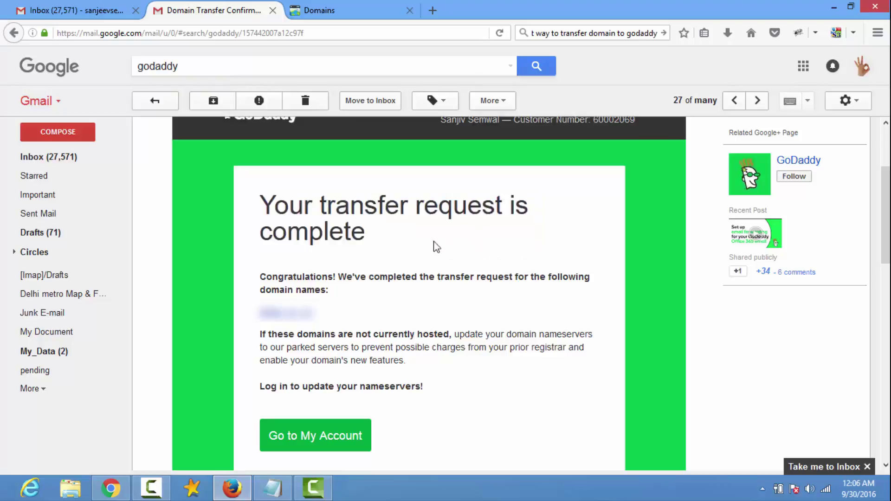